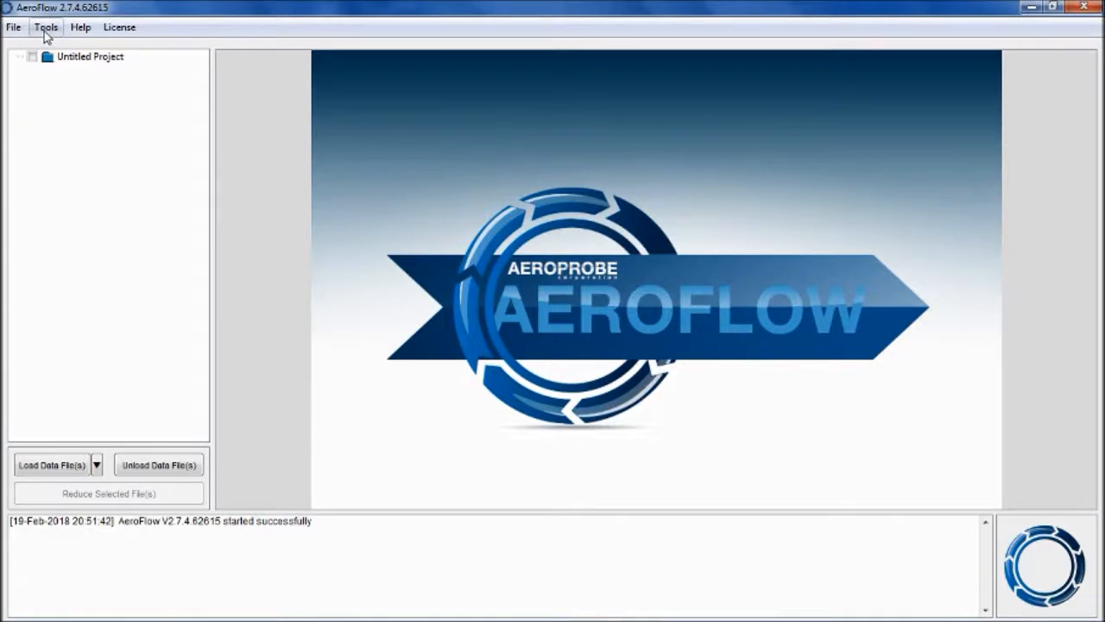
- Open Probe Calibrations and load all calibration files from Example Files\12999-4 5-Hole Example
{"action": "left_click", "coordinate": [46, 28]}
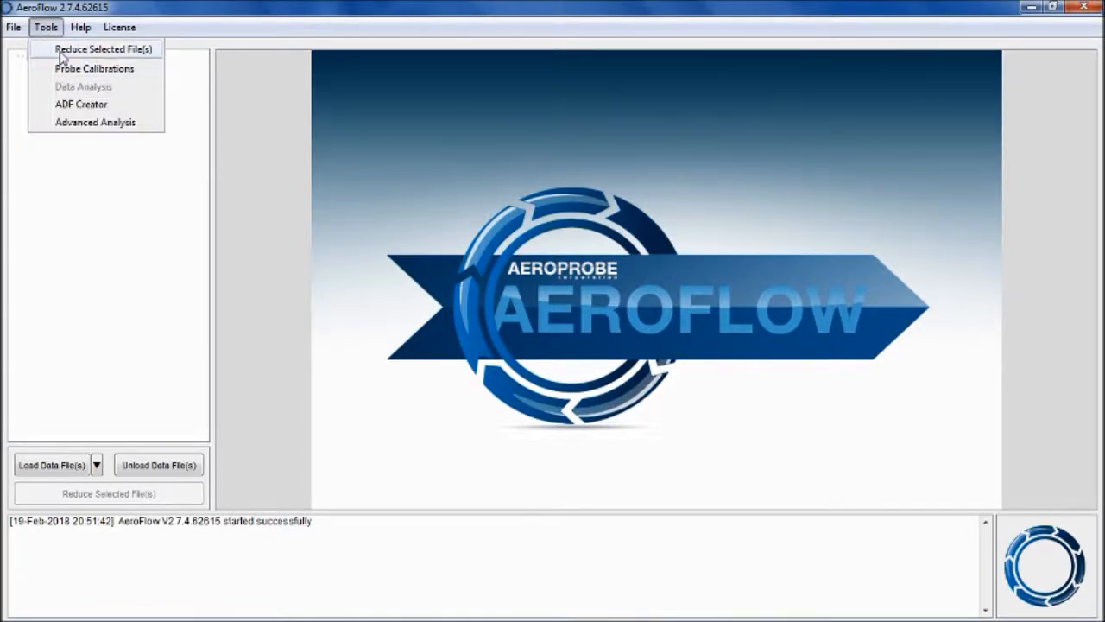
{"action": "left_click", "coordinate": [66, 71]}
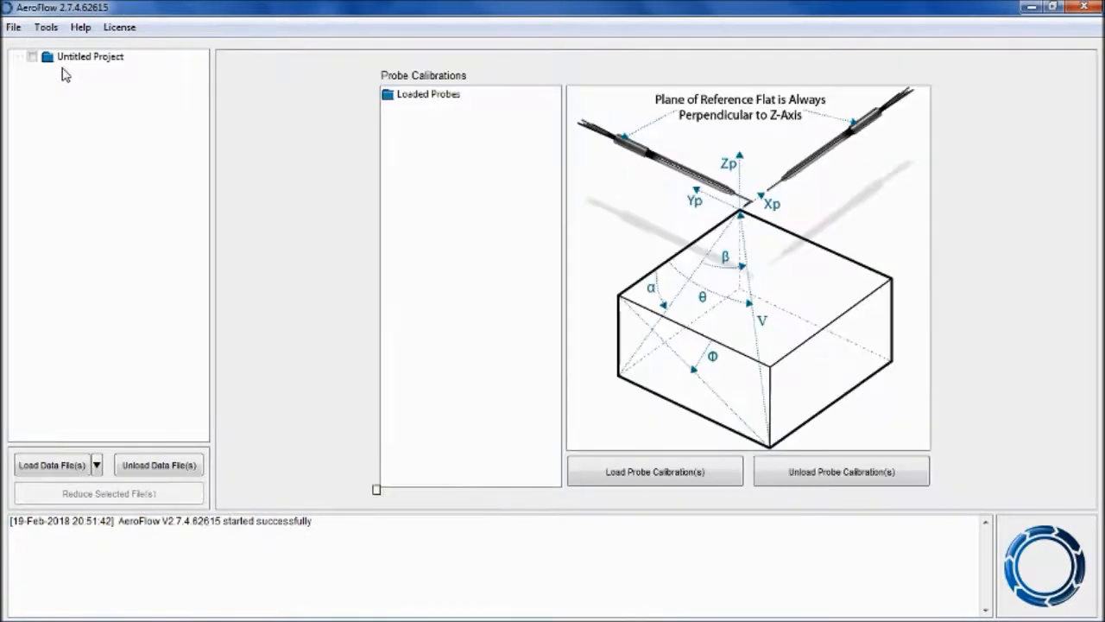
{"action": "left_click", "coordinate": [643, 480]}
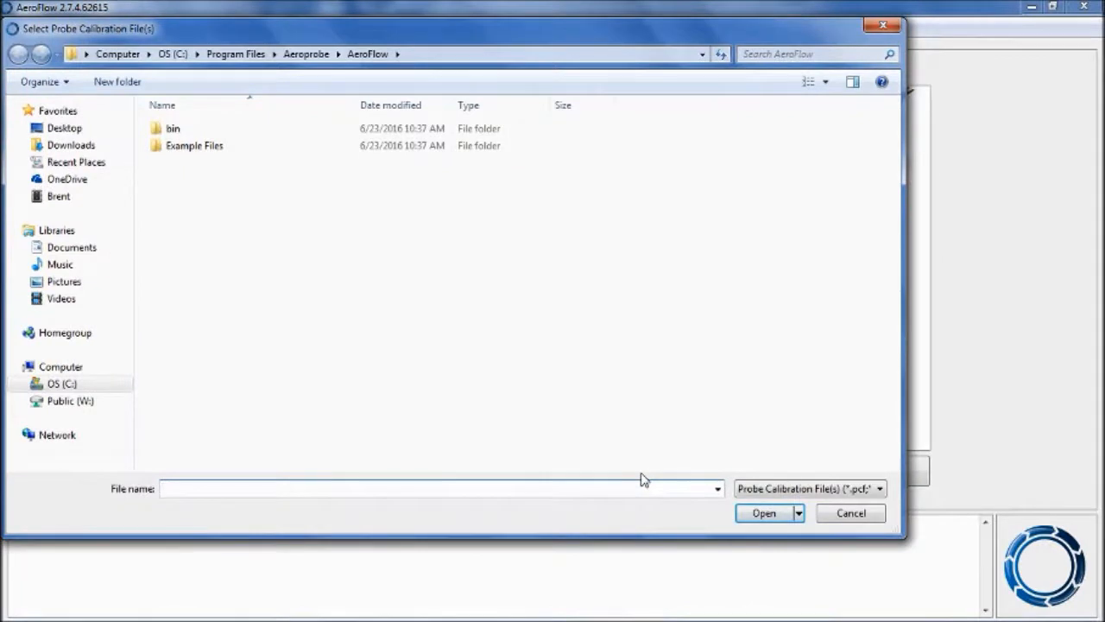
{"action": "left_click", "coordinate": [481, 55]}
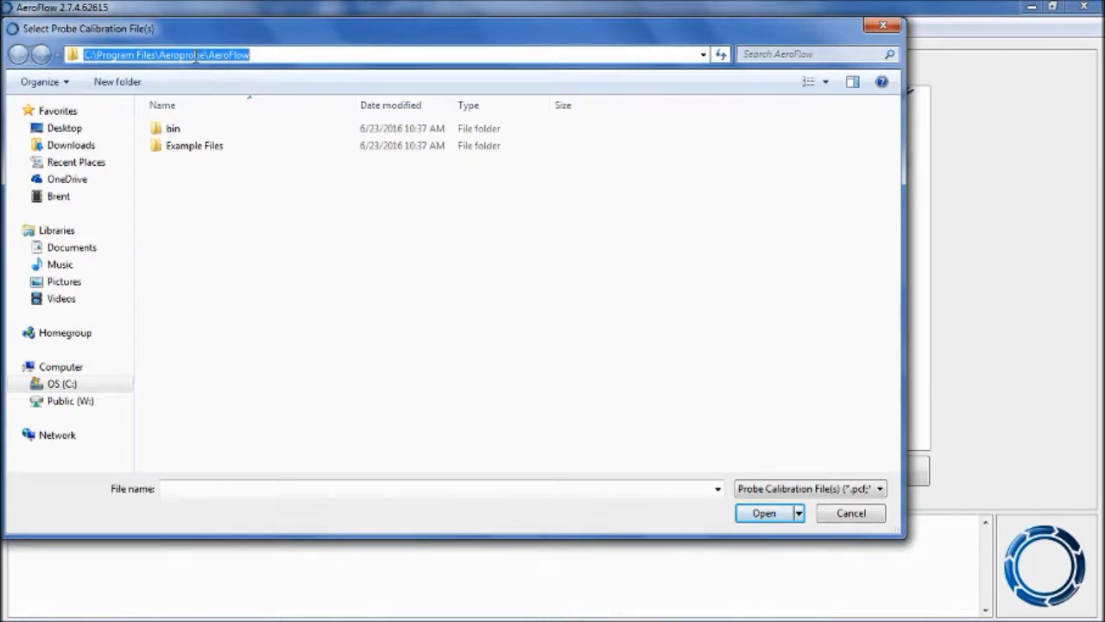
{"action": "double_click", "coordinate": [200, 147]}
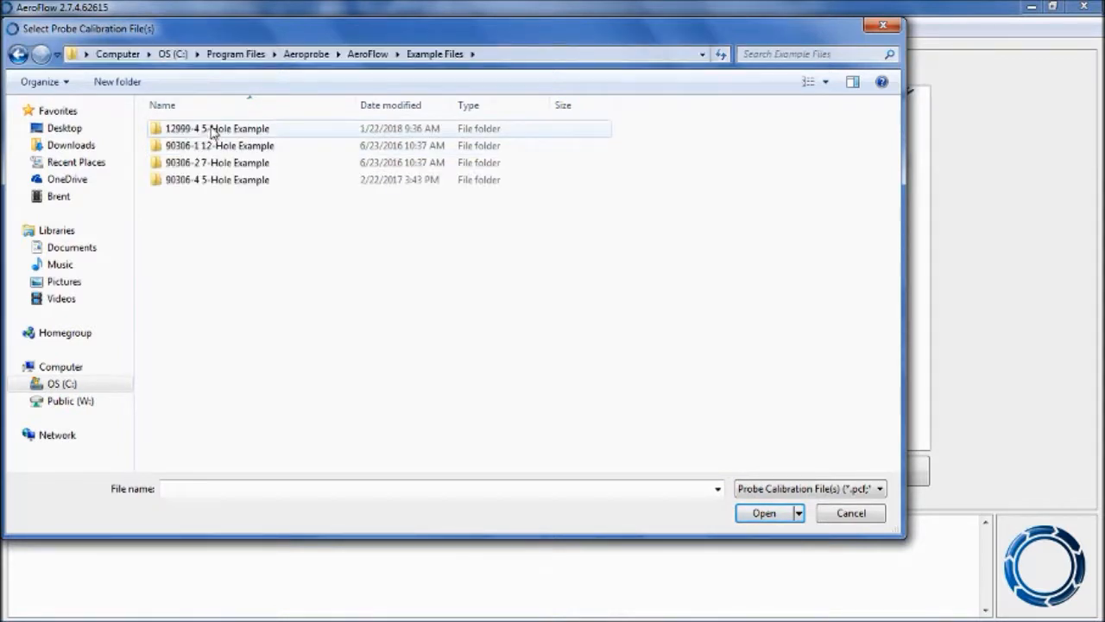
{"action": "double_click", "coordinate": [208, 135]}
{"action": "left_click_drag", "start_coordinate": [229, 240], "coordinate": [211, 113]}
{"action": "left_click", "coordinate": [763, 513]}
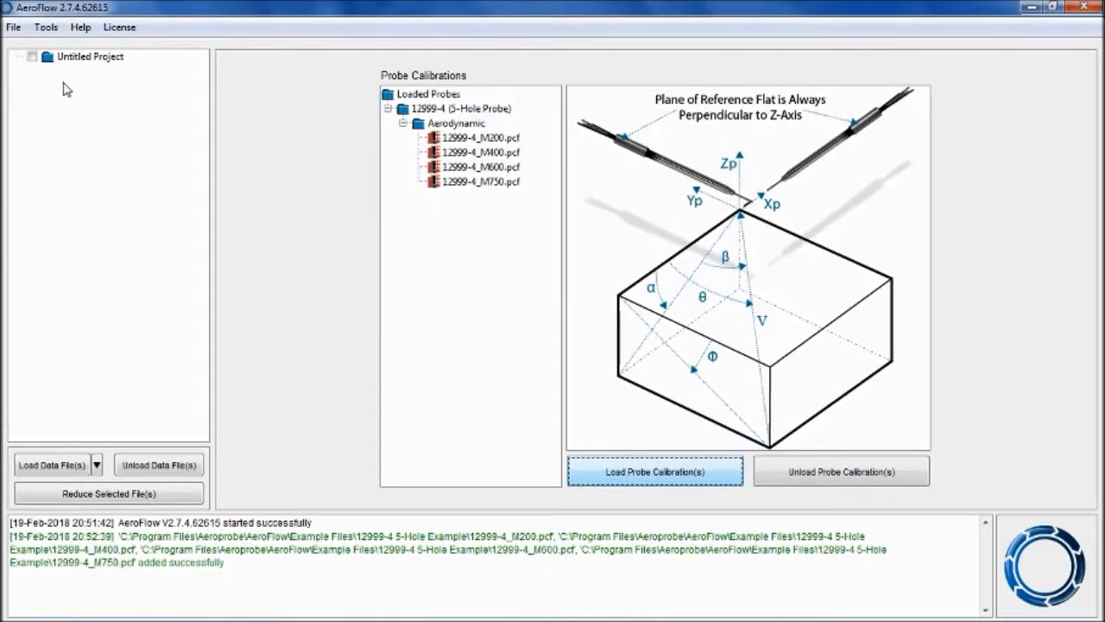
- Open the ADF Creator and add 12999-4_Example_Data_File.txt from the 12999-4 5-Hole Example folder
{"action": "left_click", "coordinate": [46, 28]}
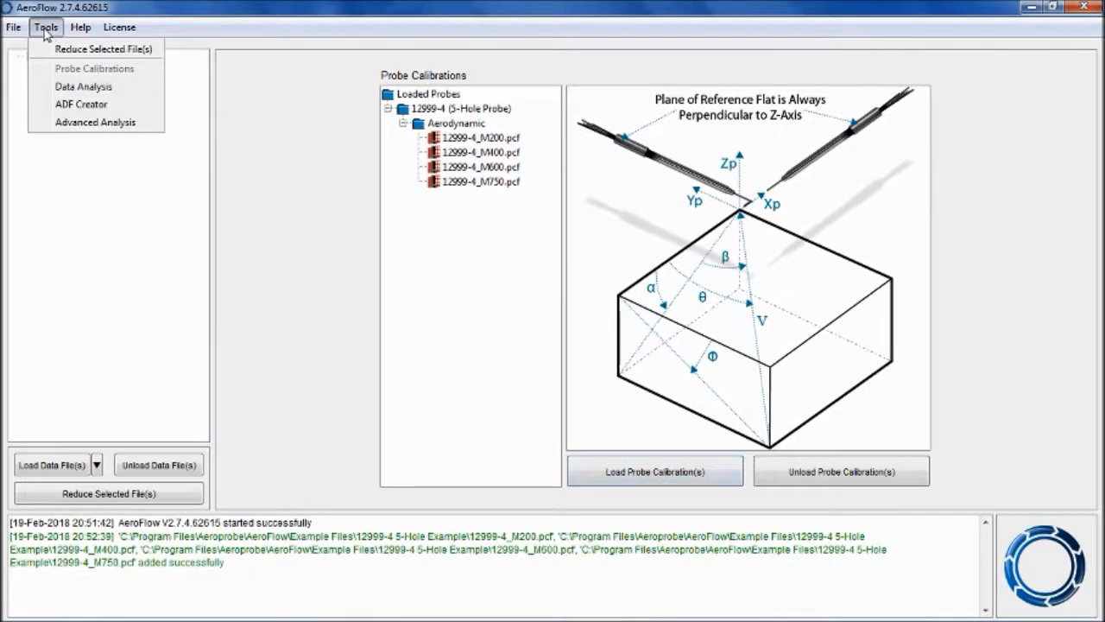
{"action": "left_click", "coordinate": [79, 107]}
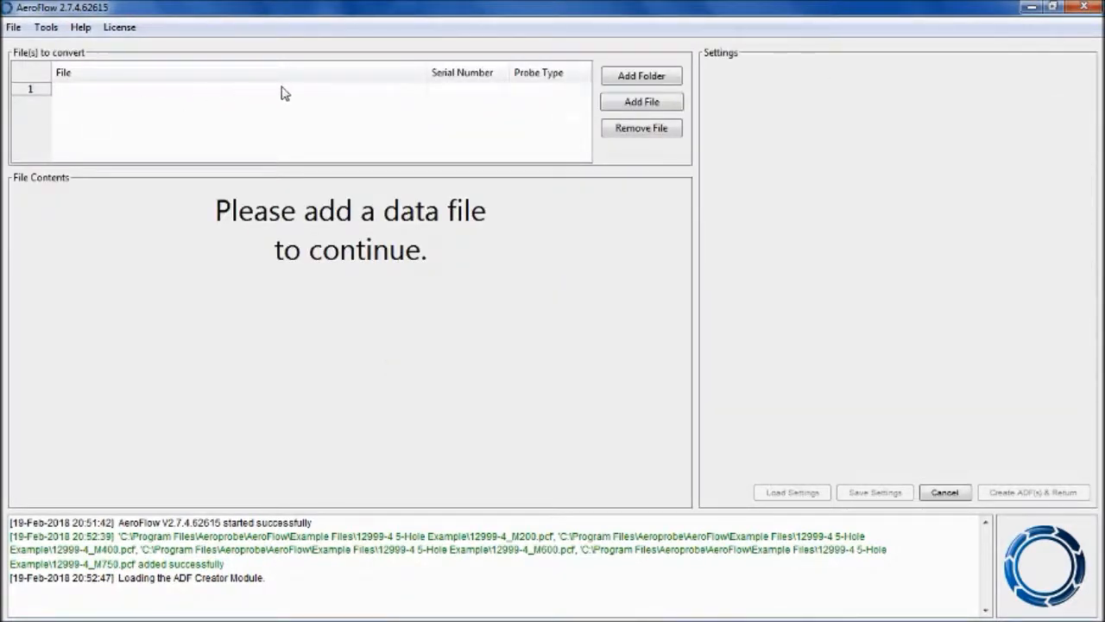
{"action": "left_click", "coordinate": [639, 102]}
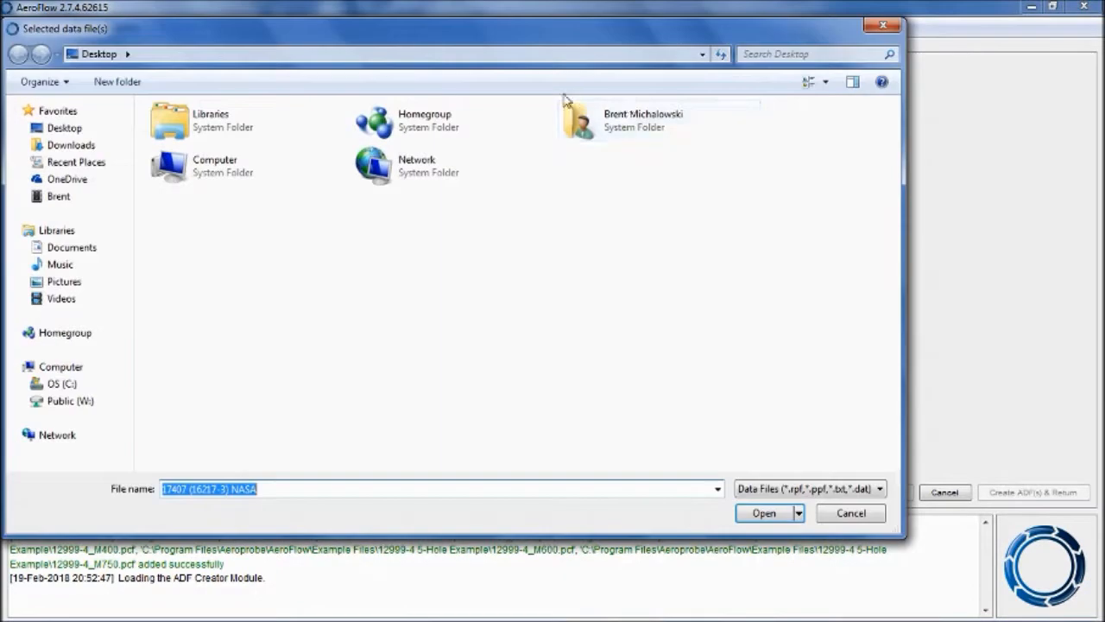
{"action": "left_click", "coordinate": [62, 385]}
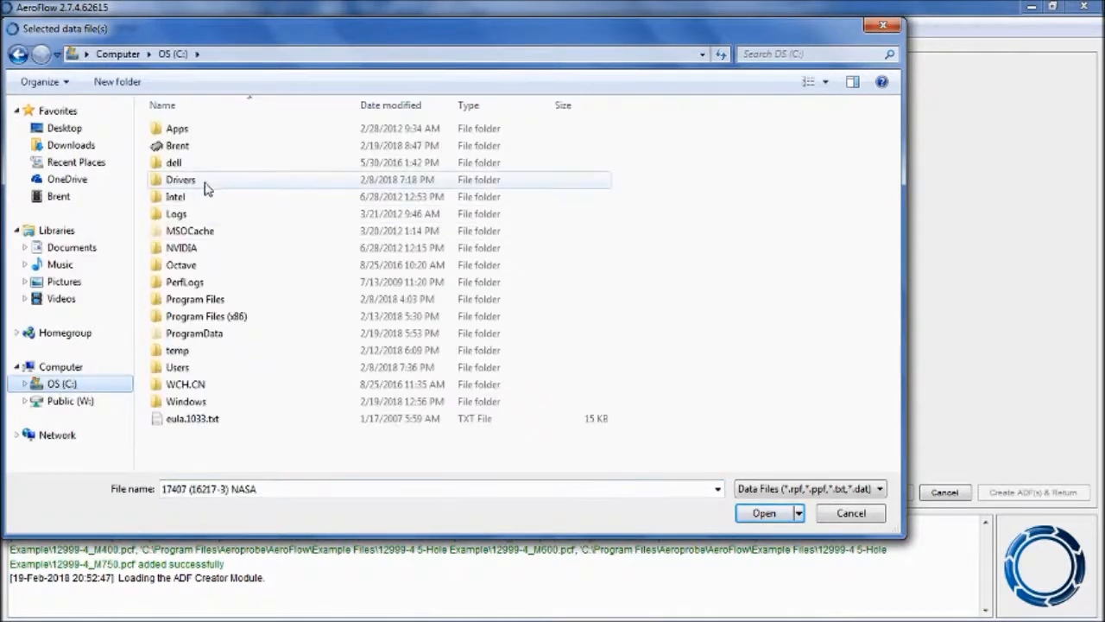
{"action": "double_click", "coordinate": [209, 299]}
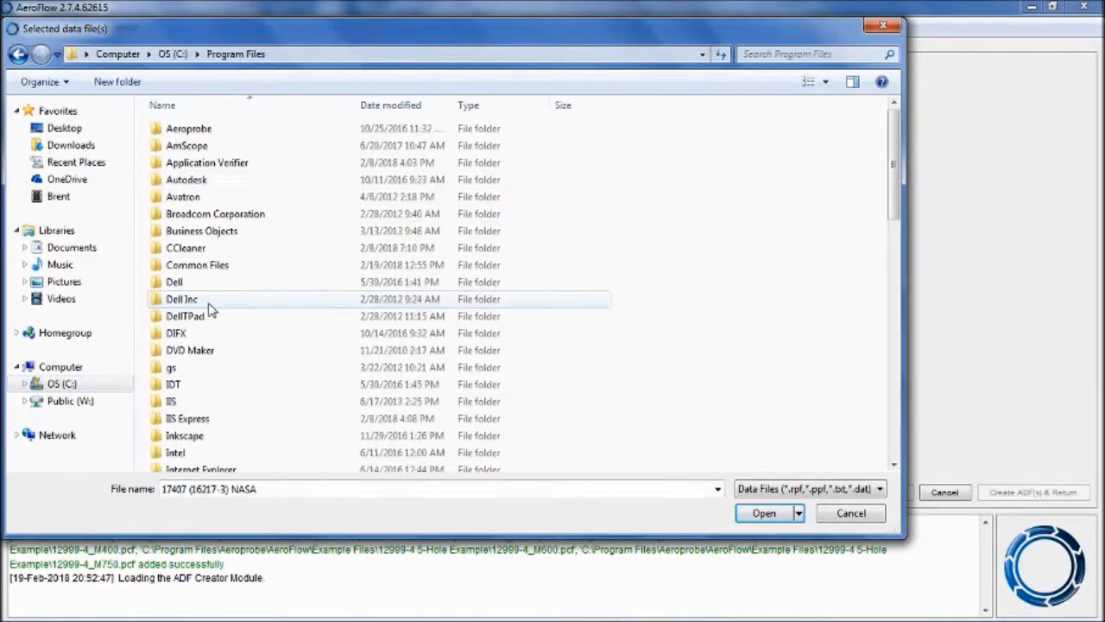
{"action": "double_click", "coordinate": [199, 130]}
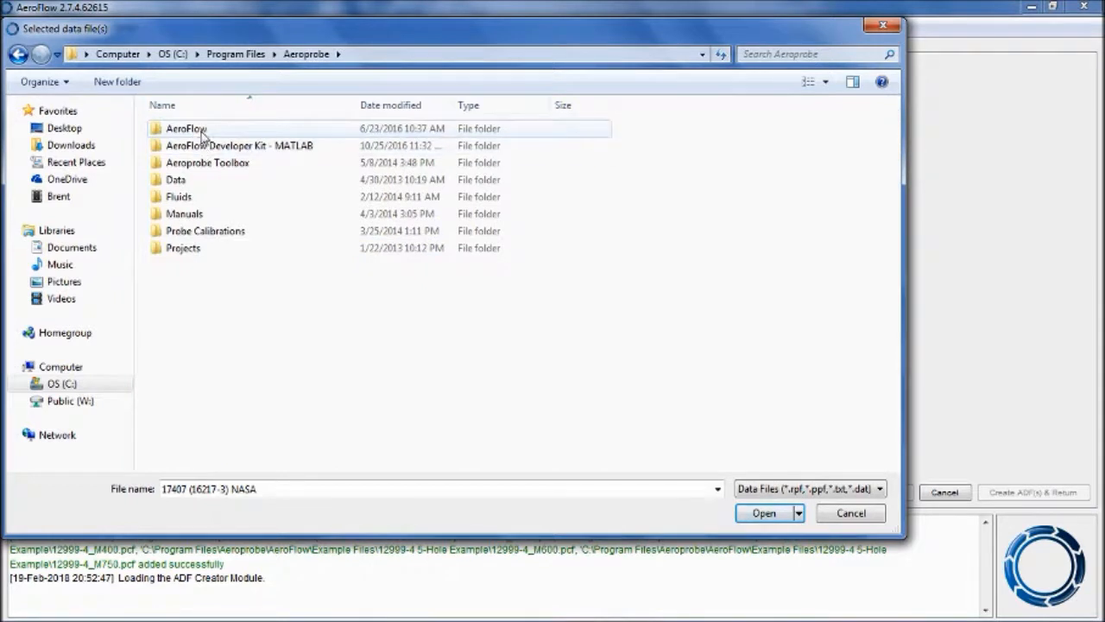
{"action": "double_click", "coordinate": [200, 133]}
{"action": "double_click", "coordinate": [207, 146]}
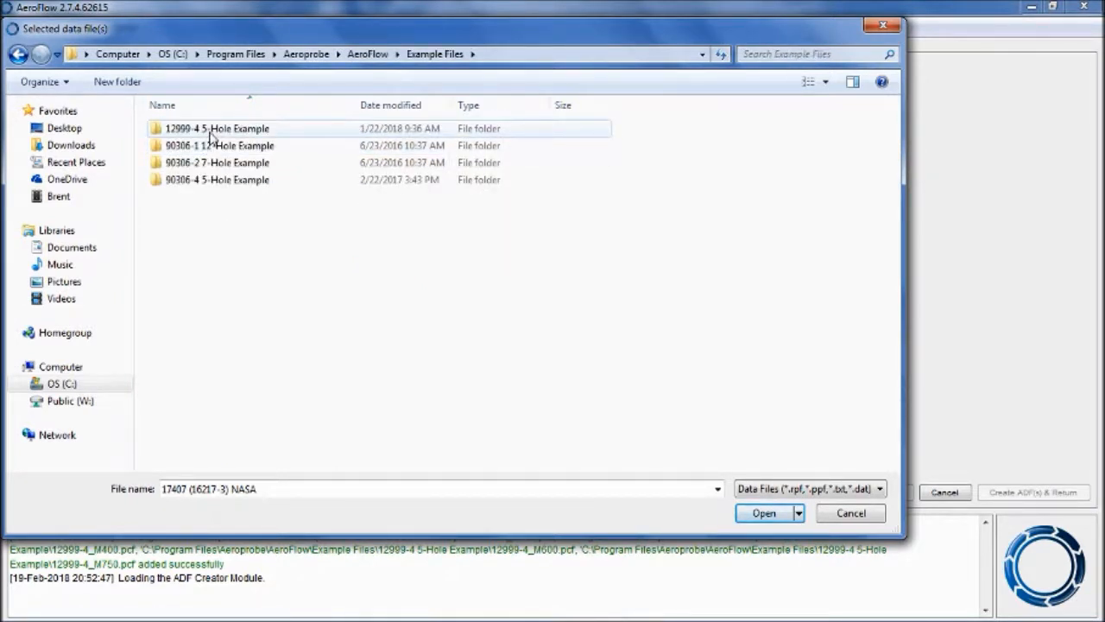
{"action": "double_click", "coordinate": [210, 132]}
{"action": "double_click", "coordinate": [209, 135]}
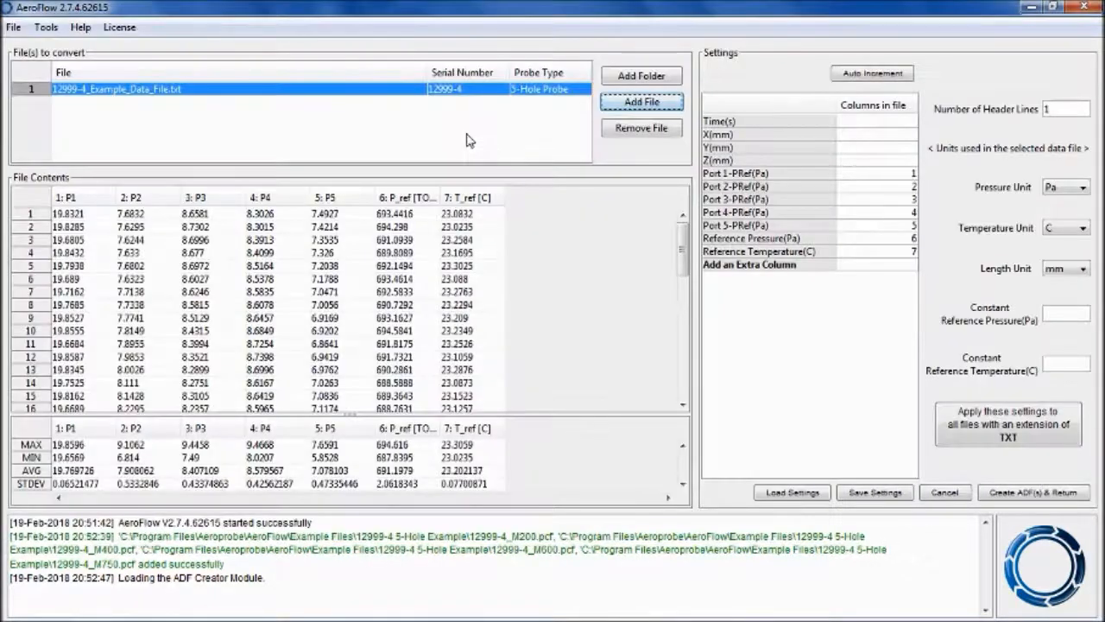
- Open the example data file in Notepad++ to examine its raw columns, then close it
{"action": "left_click", "coordinate": [650, 104]}
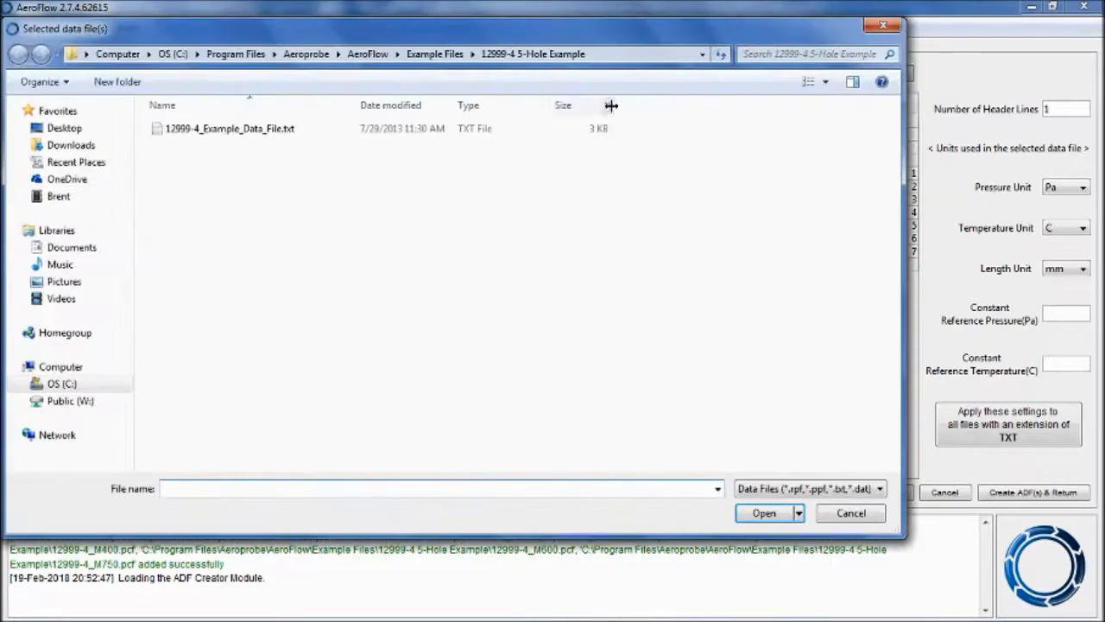
{"action": "right_click", "coordinate": [259, 130]}
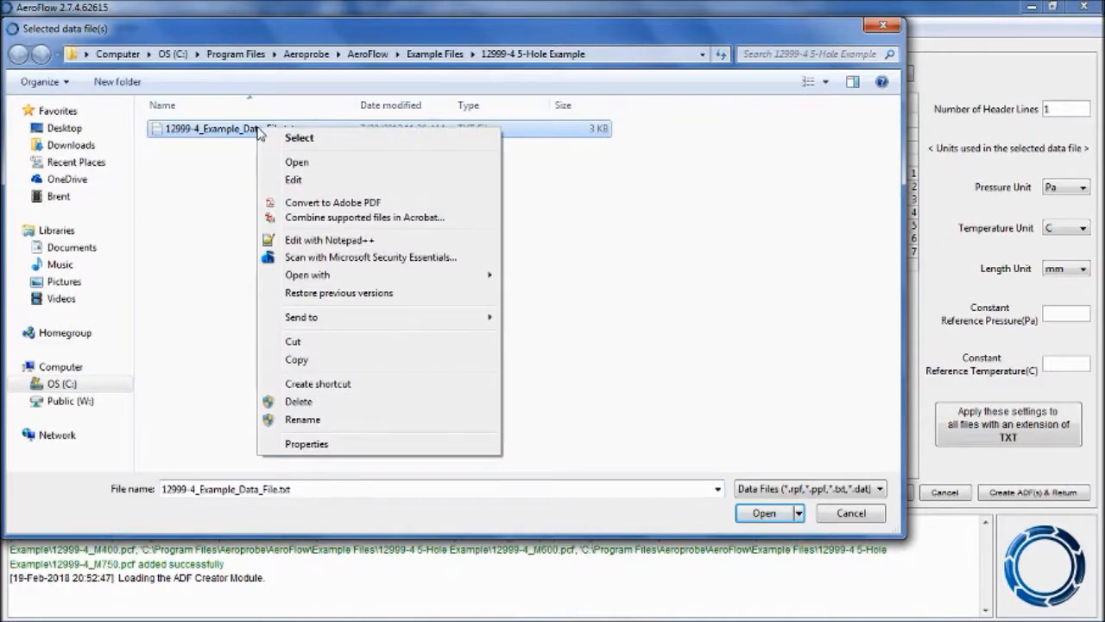
{"action": "left_click", "coordinate": [329, 240]}
{"action": "key", "text": "alt+F4"}
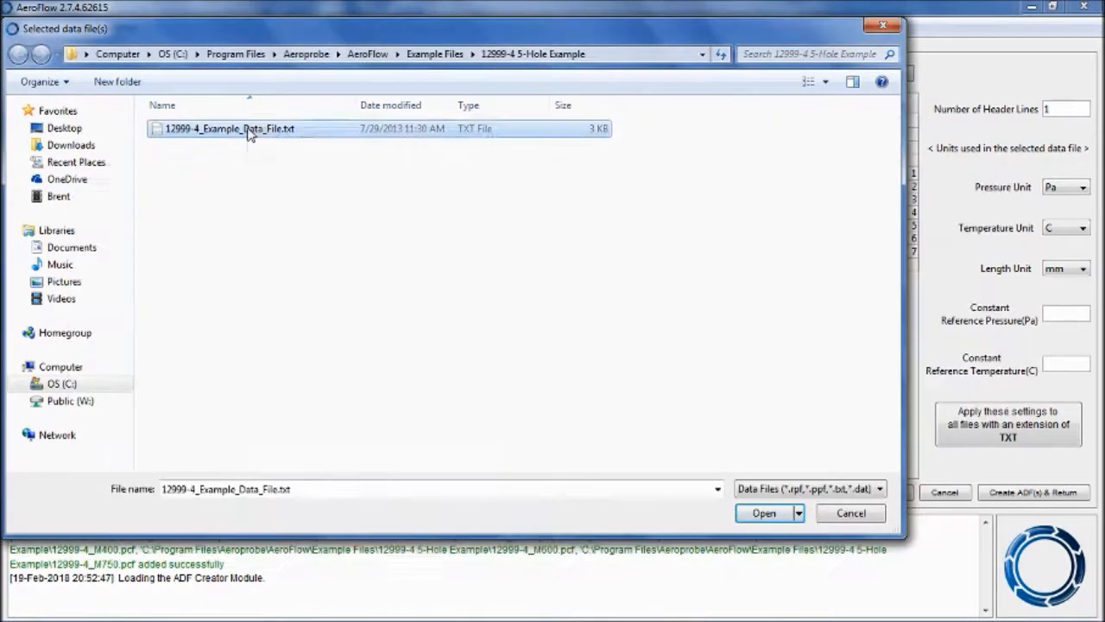
{"action": "right_click", "coordinate": [247, 129]}
{"action": "left_click", "coordinate": [298, 242]}
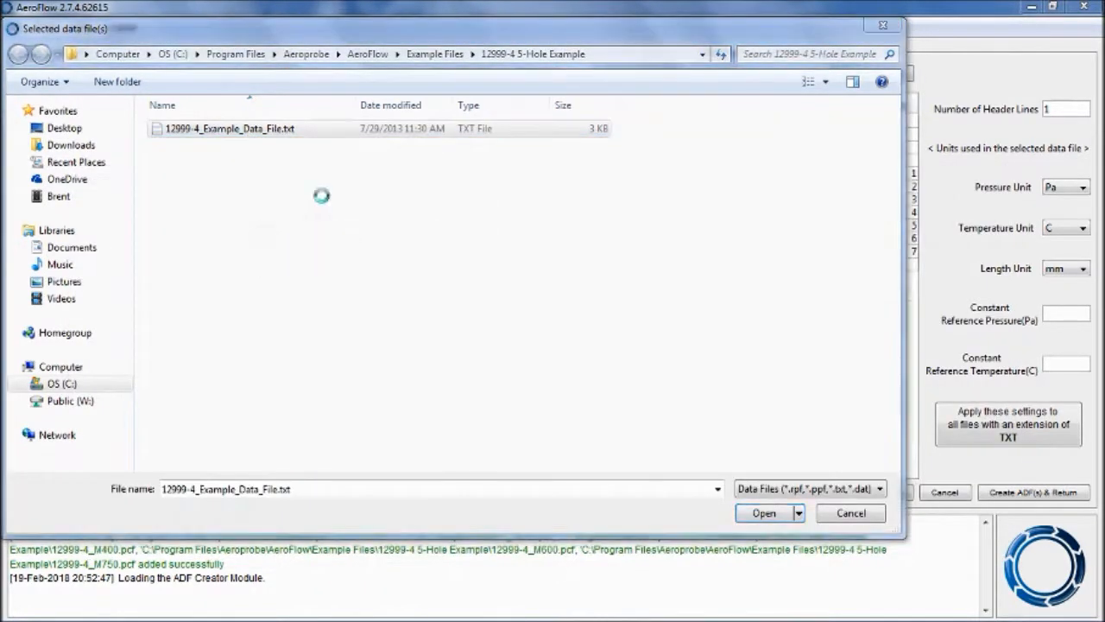
{"action": "double_click", "coordinate": [401, 183]}
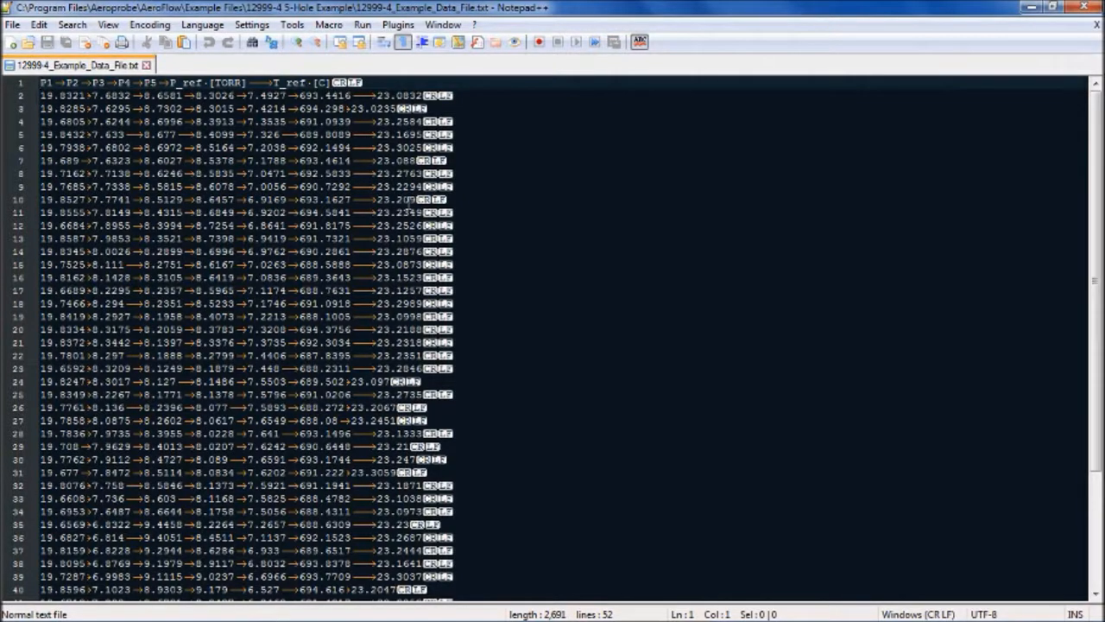
{"action": "left_click", "coordinate": [1084, 7]}
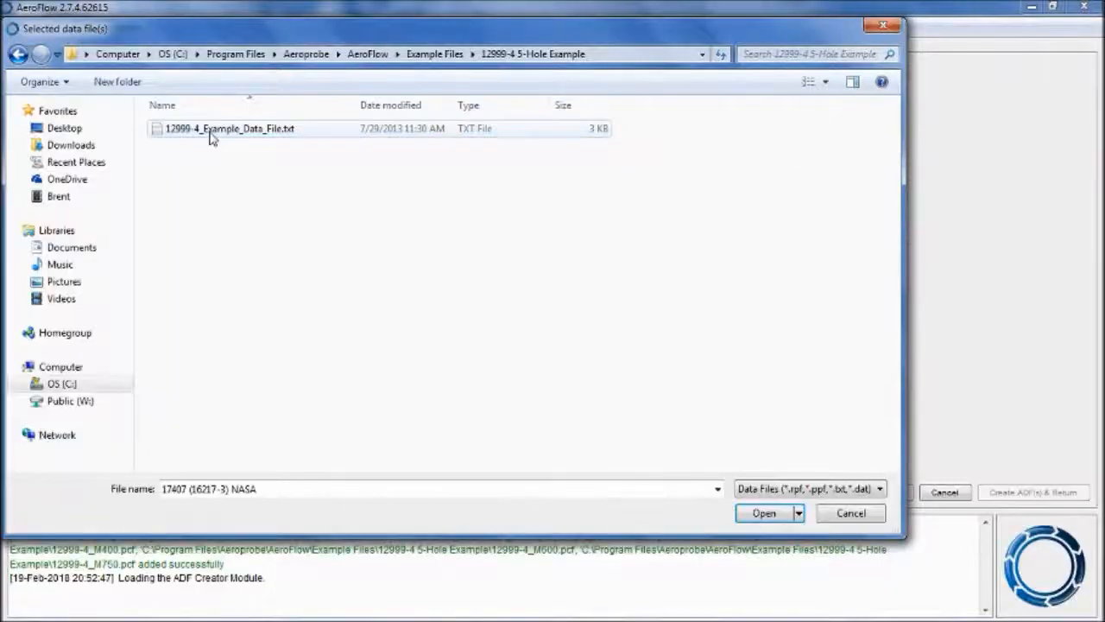
{"action": "double_click", "coordinate": [210, 131]}
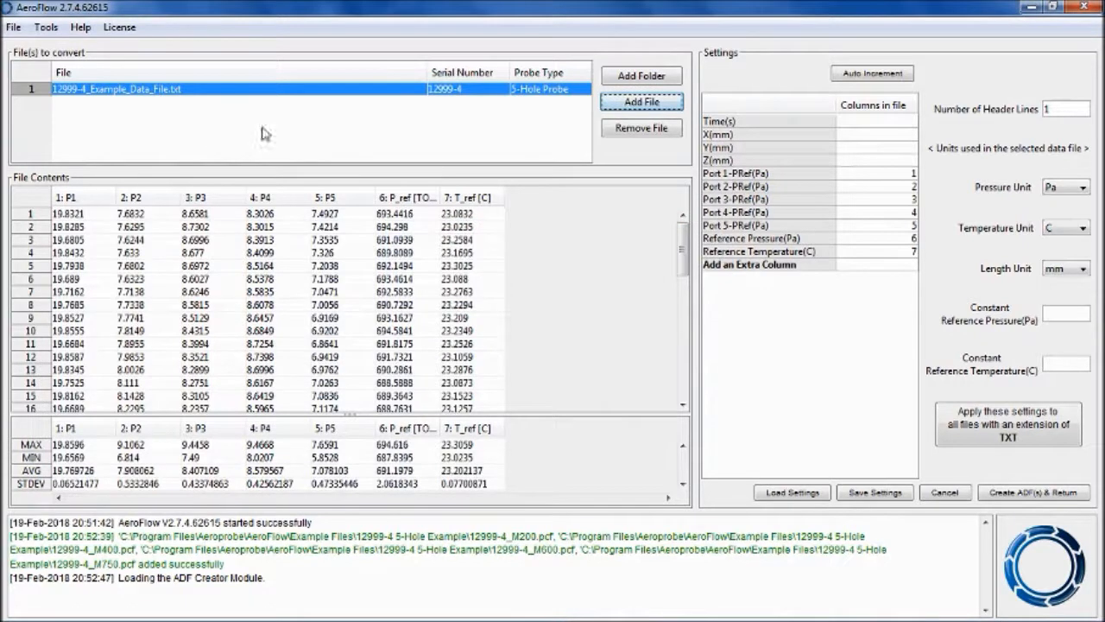
- Select serial number 12999-4 for the file and set the data units to Torr pressure and C temperature
{"action": "left_click", "coordinate": [462, 89]}
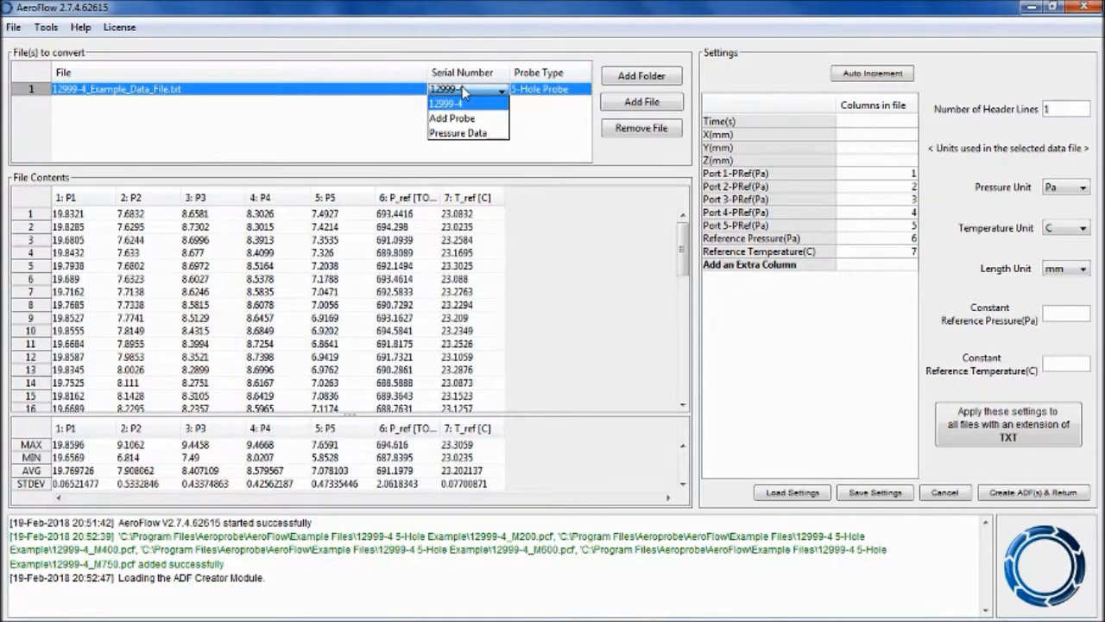
{"action": "left_click", "coordinate": [452, 102]}
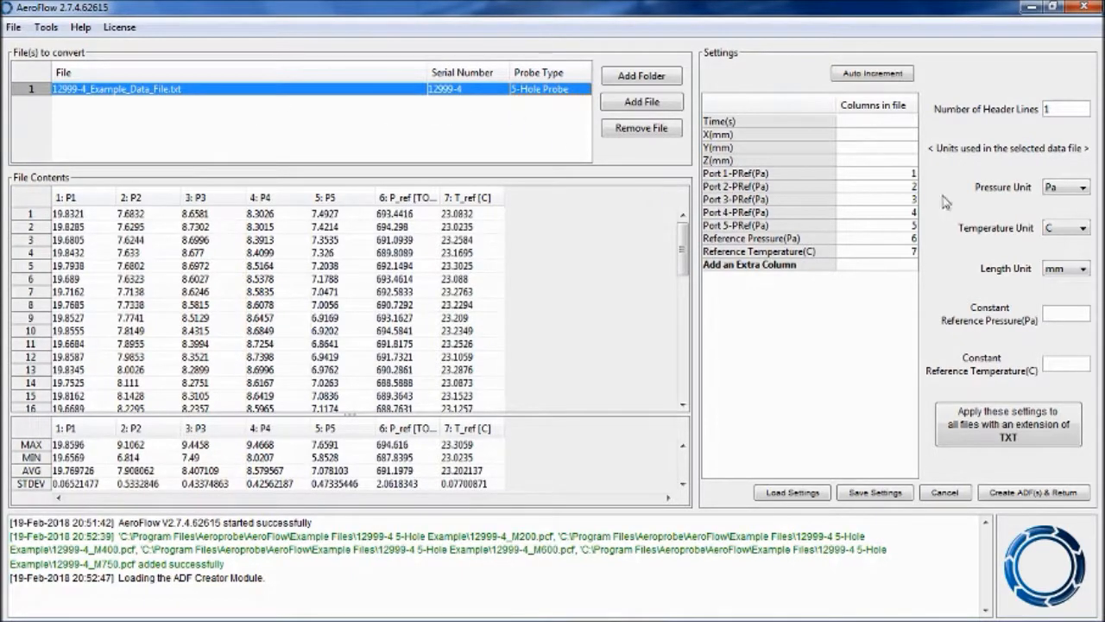
{"action": "left_click", "coordinate": [1064, 189]}
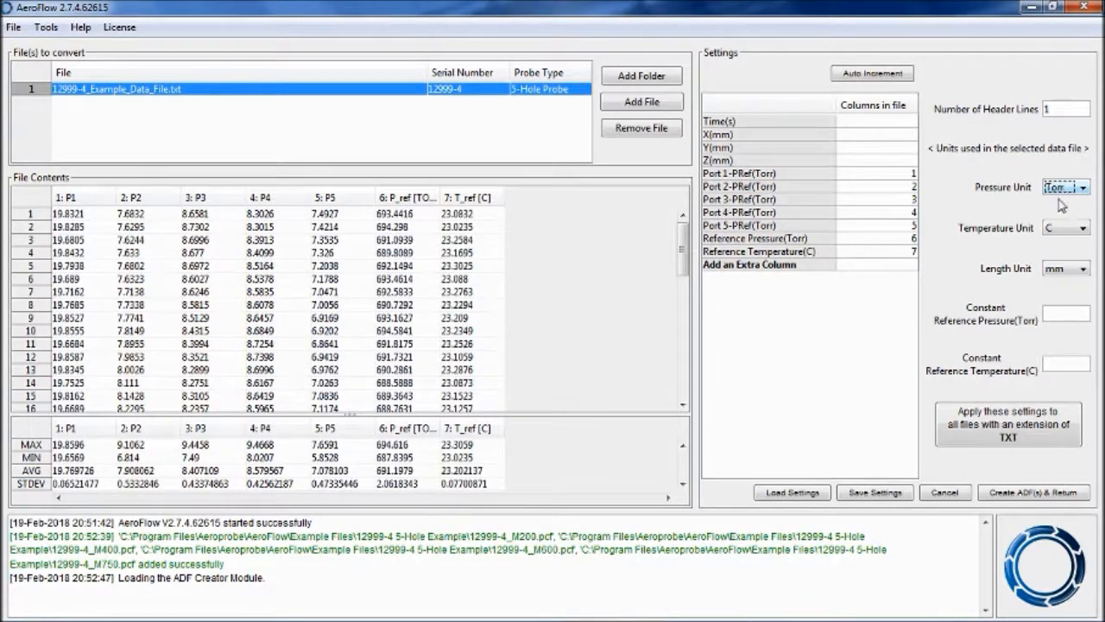
{"action": "left_click", "coordinate": [1055, 228]}
{"action": "left_click", "coordinate": [1054, 244]}
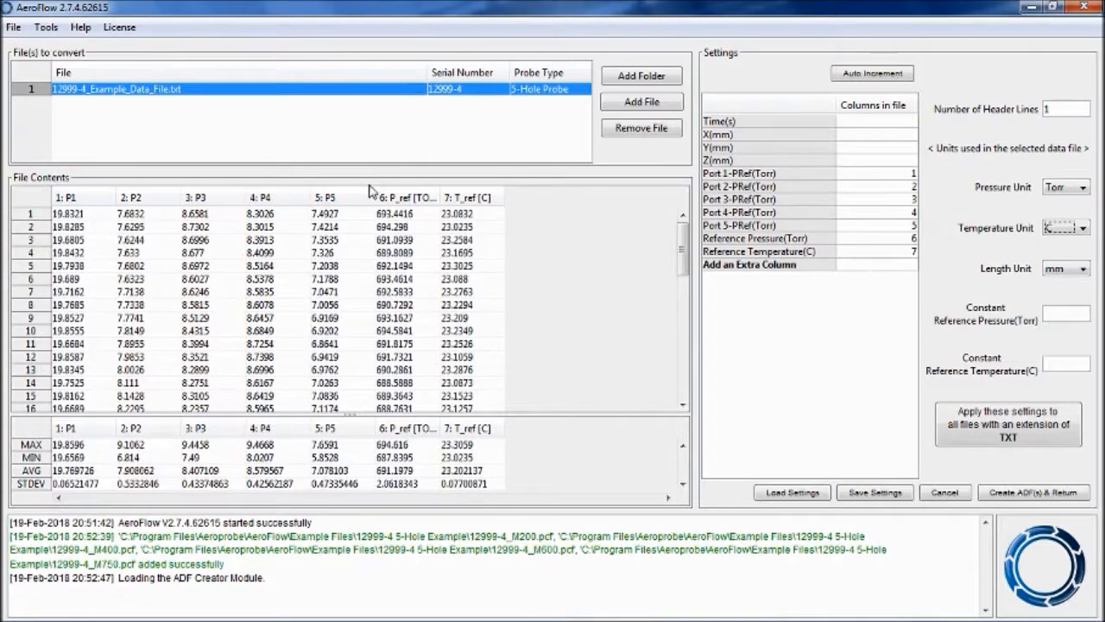
- Try entering a constant reference pressure of 0
{"action": "left_click", "coordinate": [873, 173]}
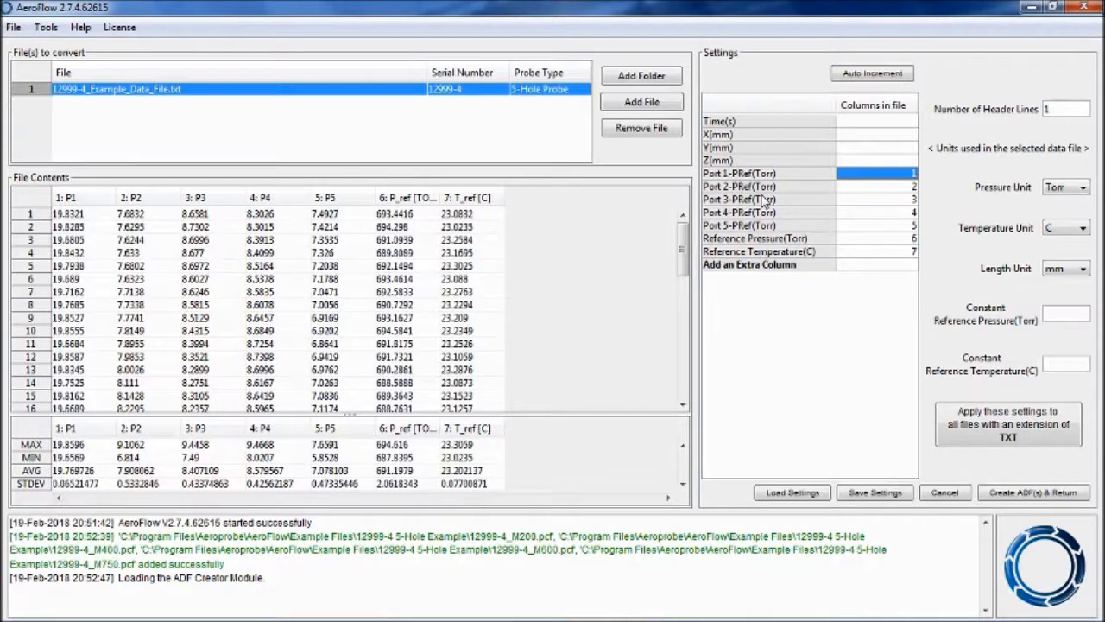
{"action": "type", "text": "0"}
{"action": "left_click", "coordinate": [1062, 337]}
- Set the Reference Pressure column mapping to 6
{"action": "left_click", "coordinate": [893, 240]}
{"action": "type", "text": "6"}
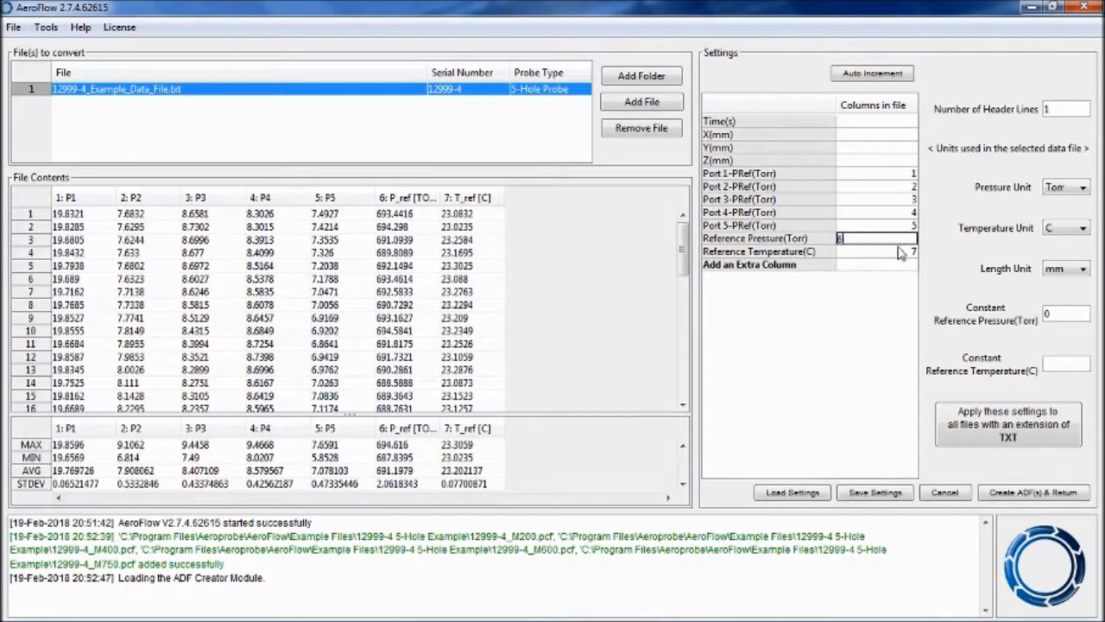
{"action": "left_click", "coordinate": [882, 303]}
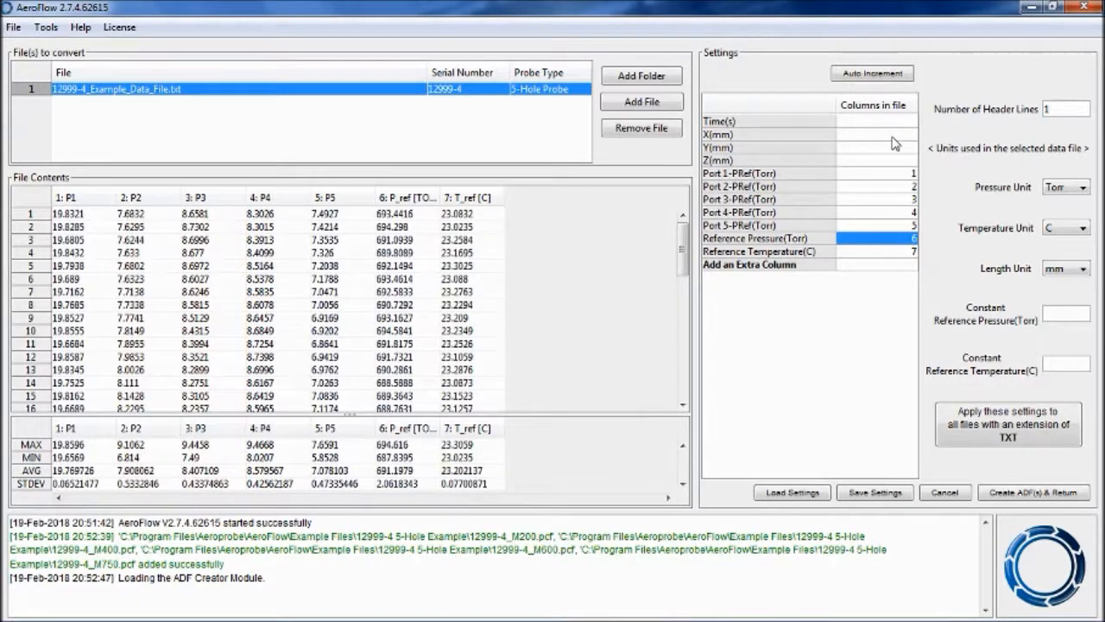
- Add an extra column named additional and map it to file column 2
{"action": "left_click", "coordinate": [795, 270]}
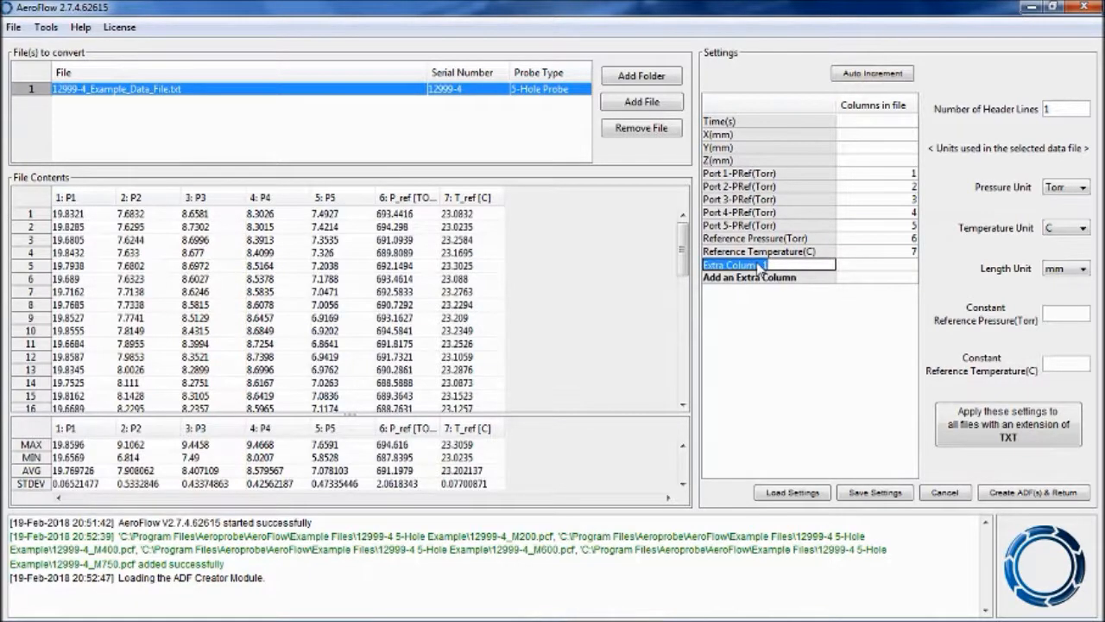
{"action": "type", "text": "additional"}
{"action": "left_click", "coordinate": [901, 273]}
{"action": "type", "text": "2"}
{"action": "left_click", "coordinate": [882, 333]}
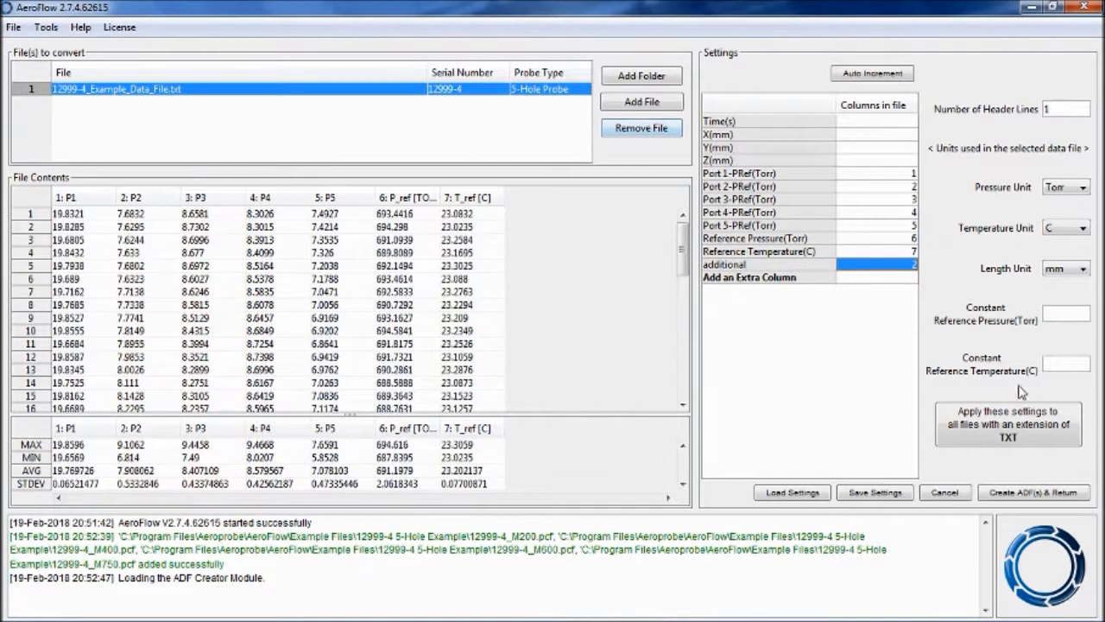
- Create the ADF and return, choosing the Desktop as the save folder
{"action": "left_click", "coordinate": [1016, 503]}
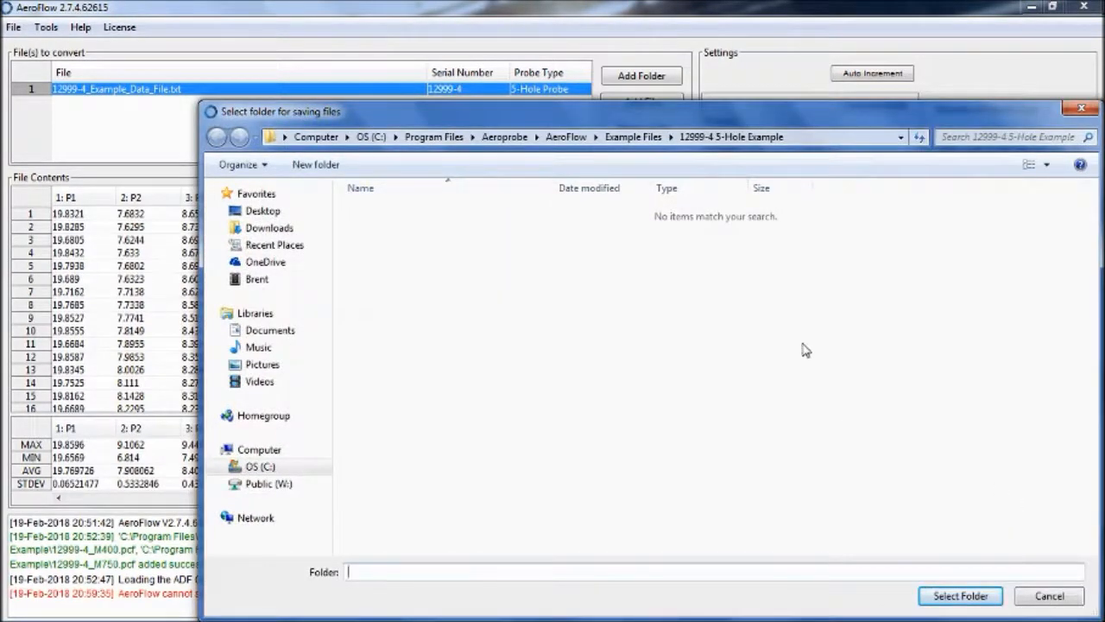
{"action": "left_click_drag", "start_coordinate": [763, 125], "coordinate": [729, 48]}
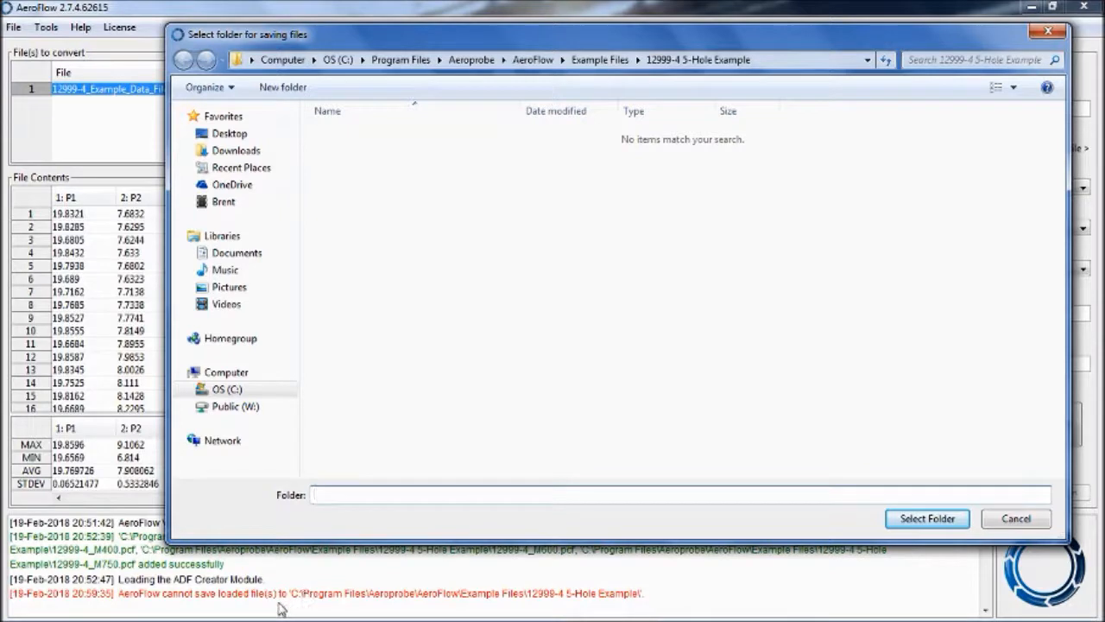
{"action": "left_click", "coordinate": [249, 134]}
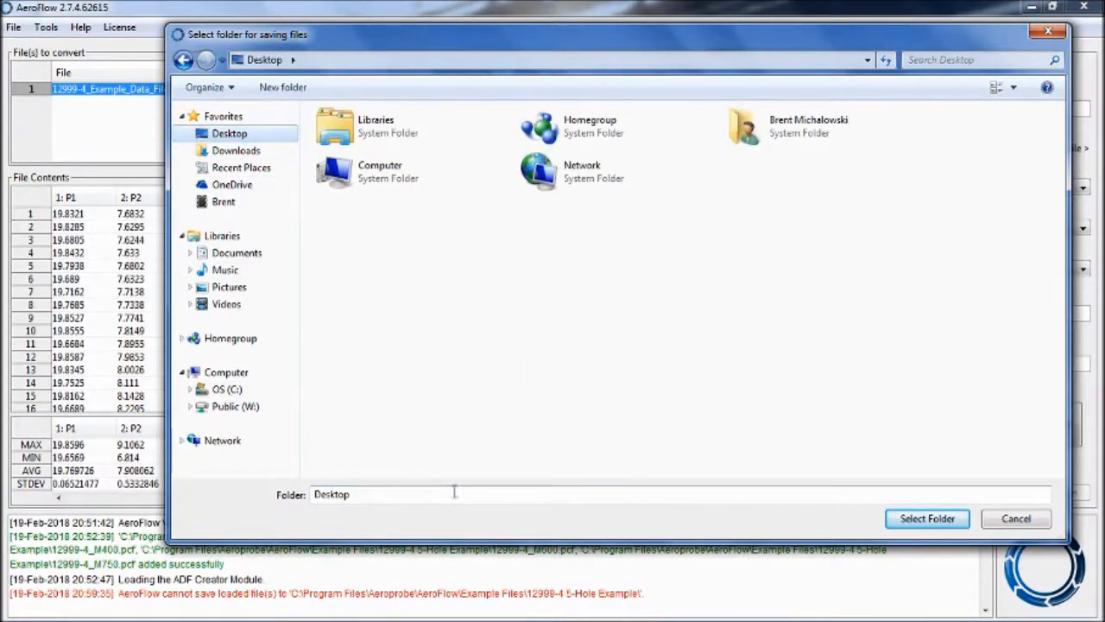
{"action": "left_click", "coordinate": [927, 518]}
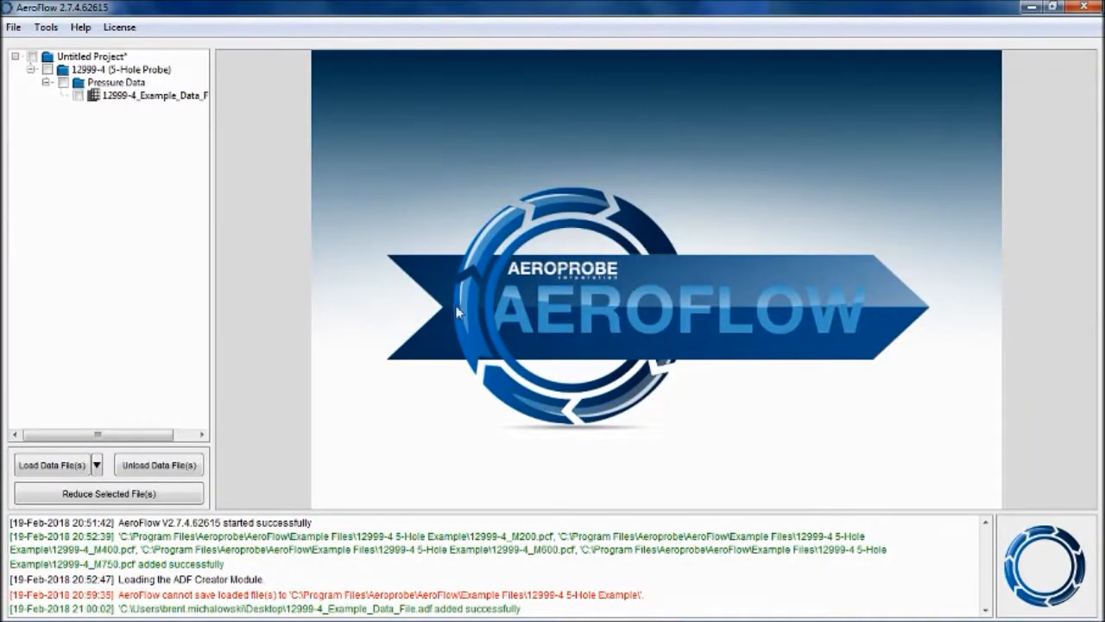
- Open the converted data file in the project tree and view its Reference Pressure plot
{"action": "left_click", "coordinate": [98, 96]}
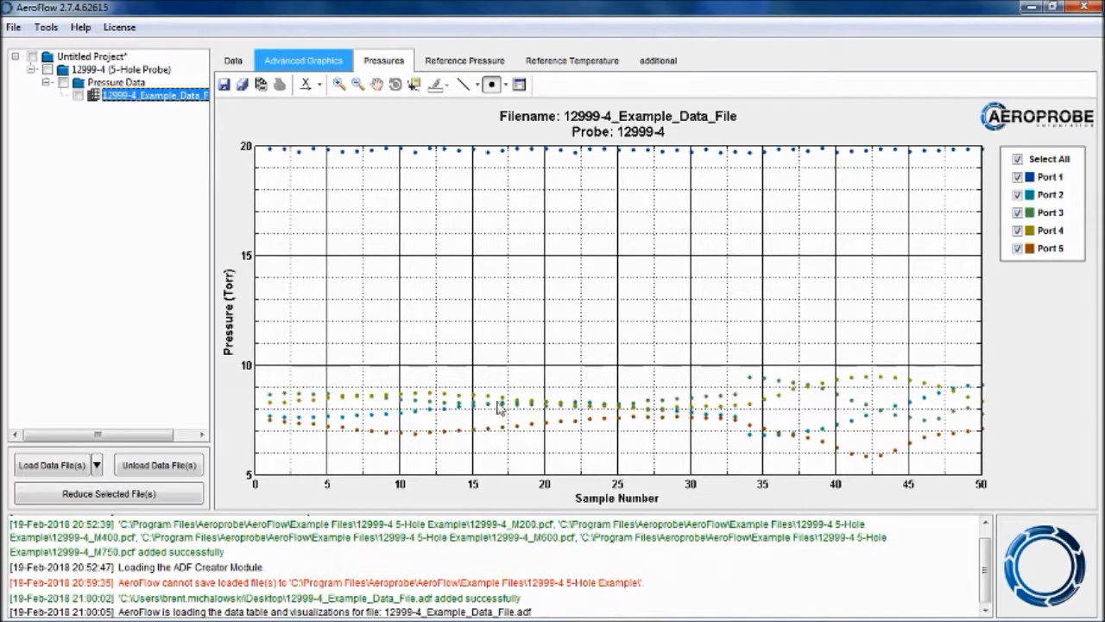
{"action": "left_click", "coordinate": [458, 68]}
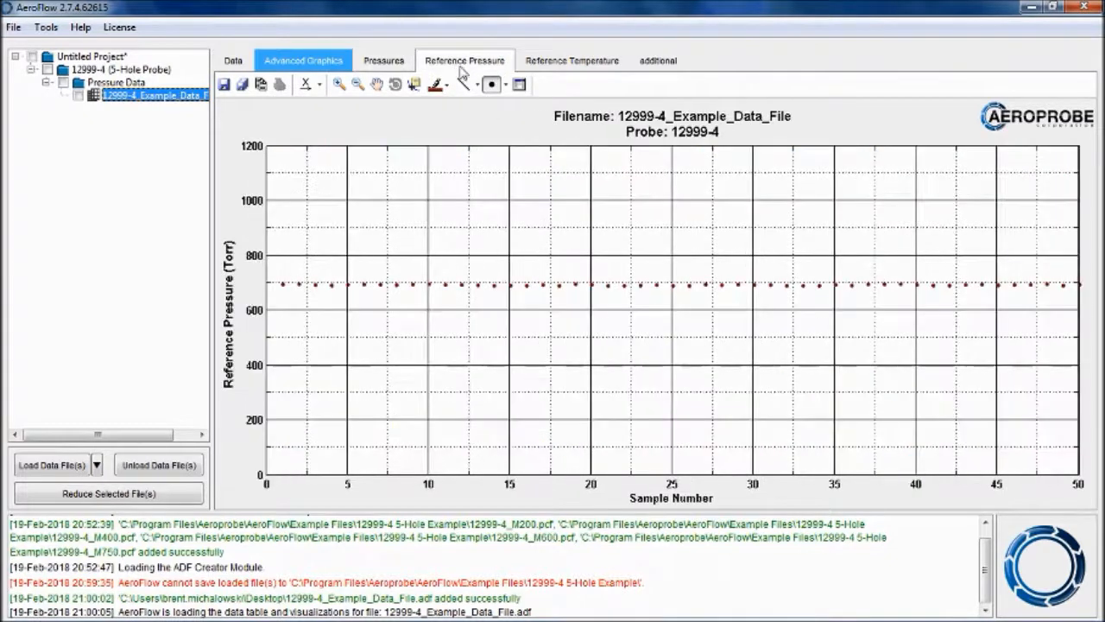
- View the Reference Temperature and additional column plots of the converted data file
{"action": "left_click", "coordinate": [562, 60]}
{"action": "left_click", "coordinate": [645, 69]}
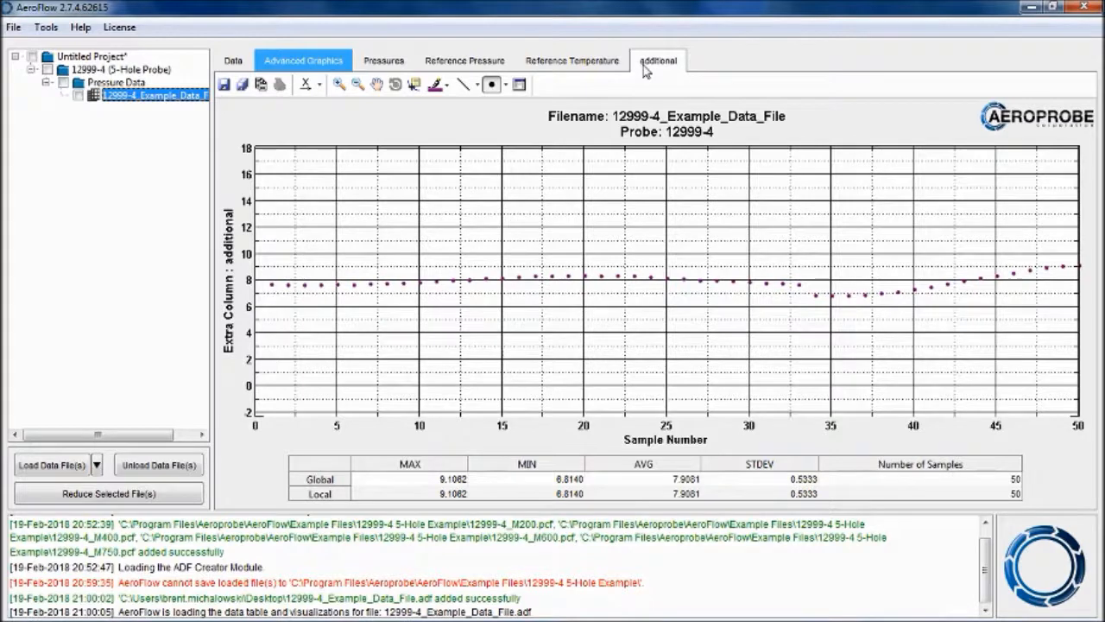
- Select the converted pressure data file and reduce it to velocimetry data
{"action": "left_click", "coordinate": [79, 96]}
{"action": "left_click", "coordinate": [123, 493]}
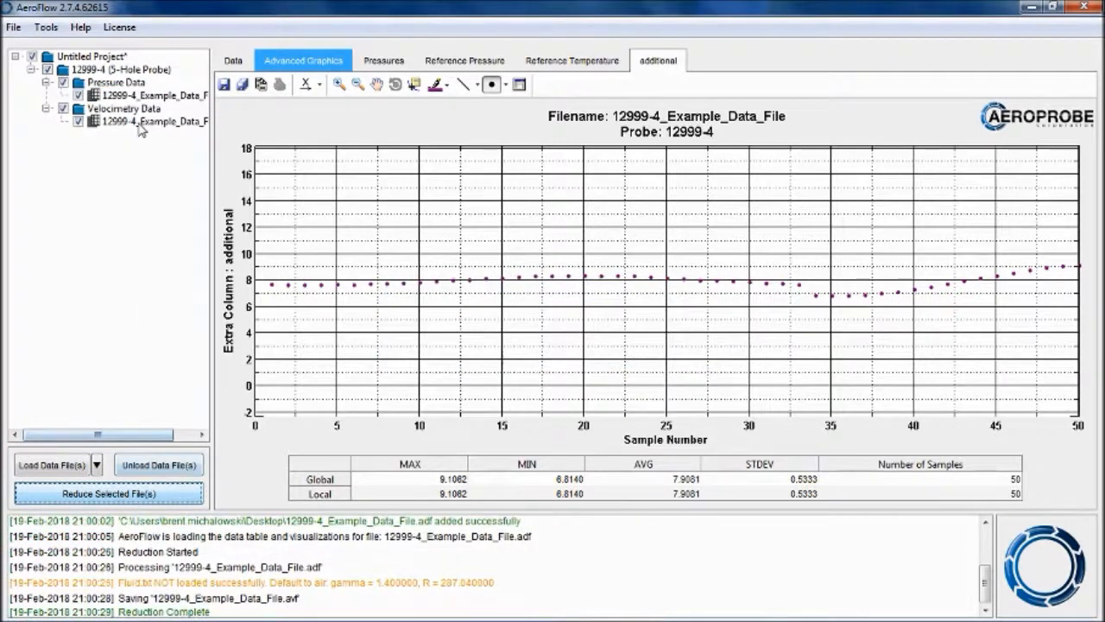
- Open the reduced velocimetry data file and review its velocity magnitude, Mach and total pressure plots
{"action": "left_click", "coordinate": [141, 121]}
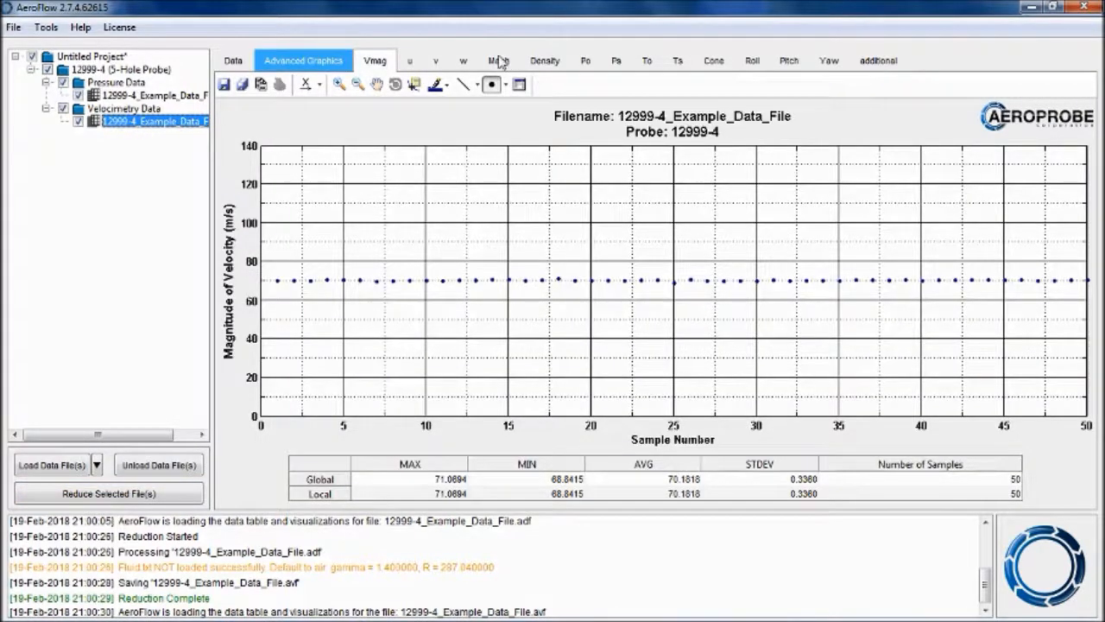
{"action": "left_click", "coordinate": [499, 60]}
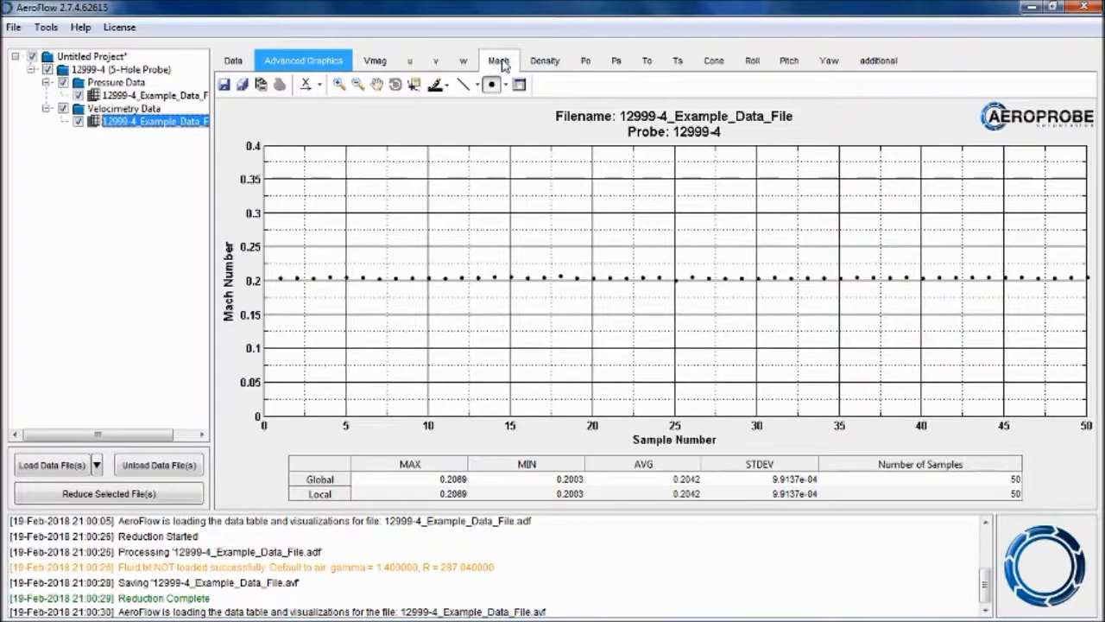
{"action": "left_click", "coordinate": [640, 62]}
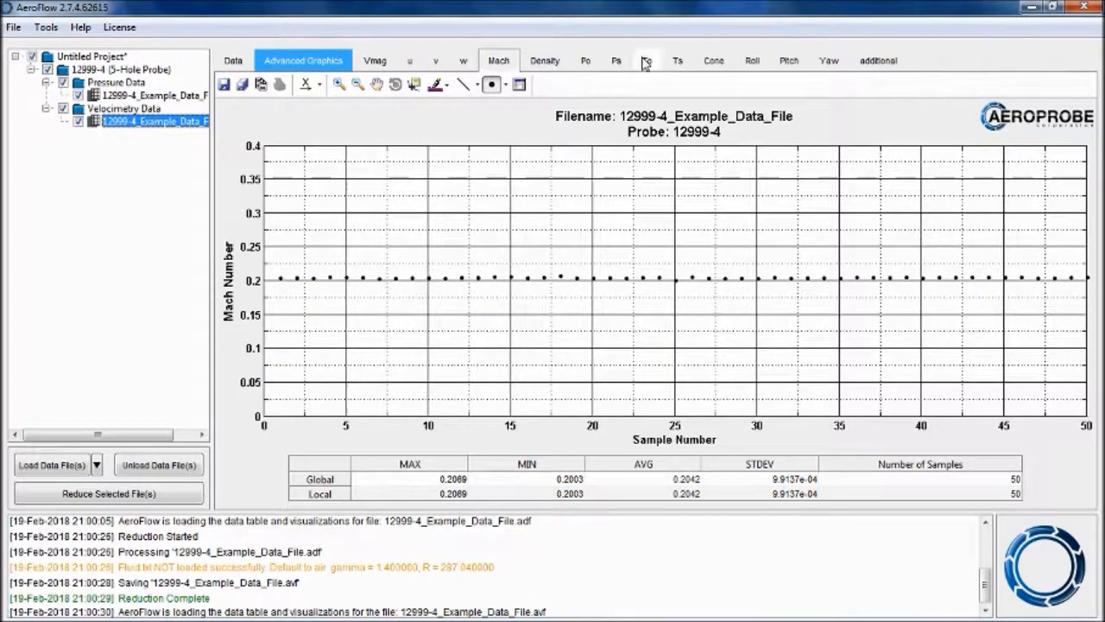
{"action": "left_click", "coordinate": [586, 62]}
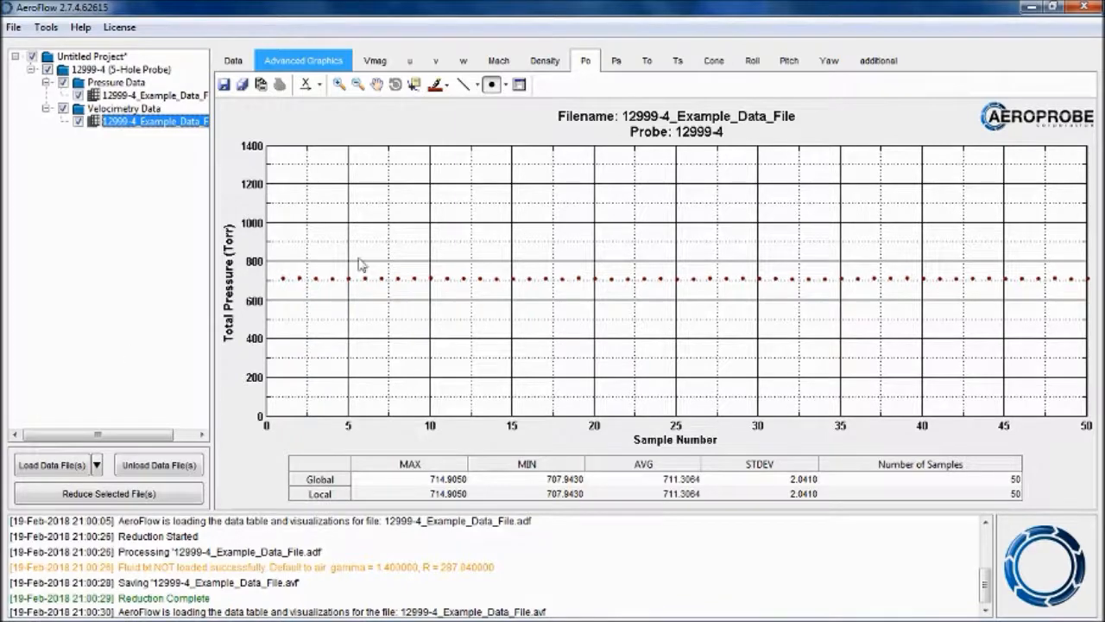
{"action": "left_click", "coordinate": [1030, 8]}
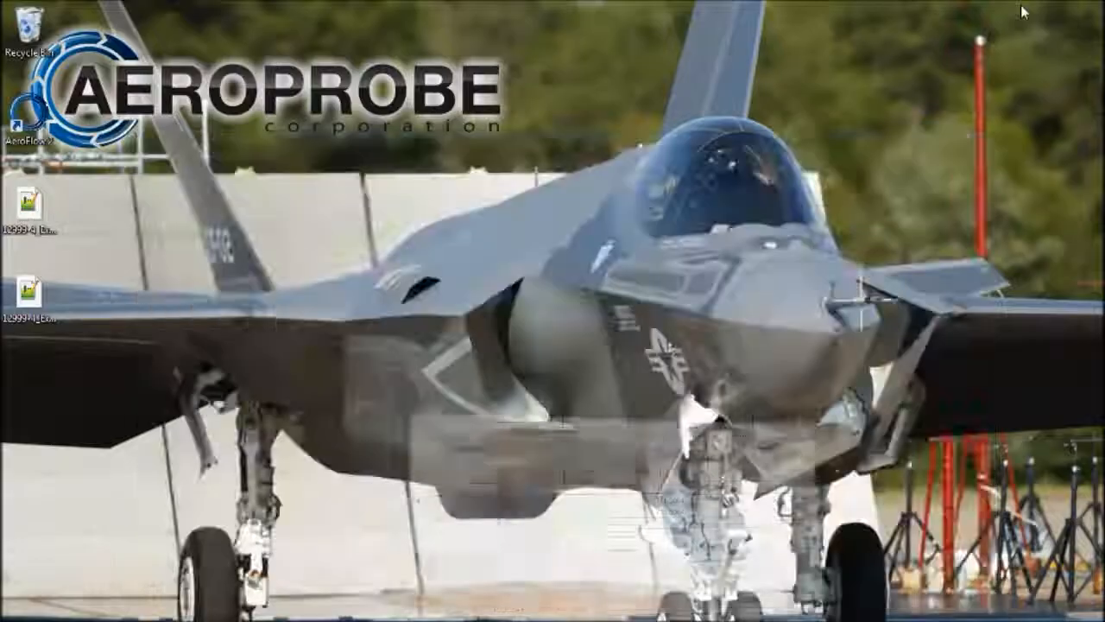
{"action": "left_click", "coordinate": [586, 606]}
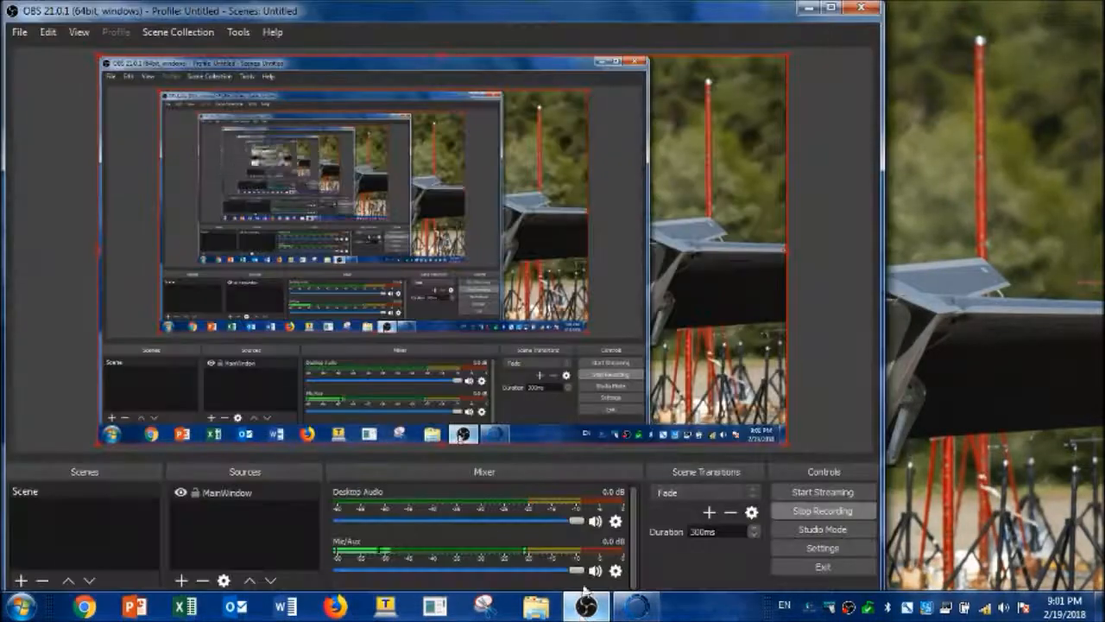